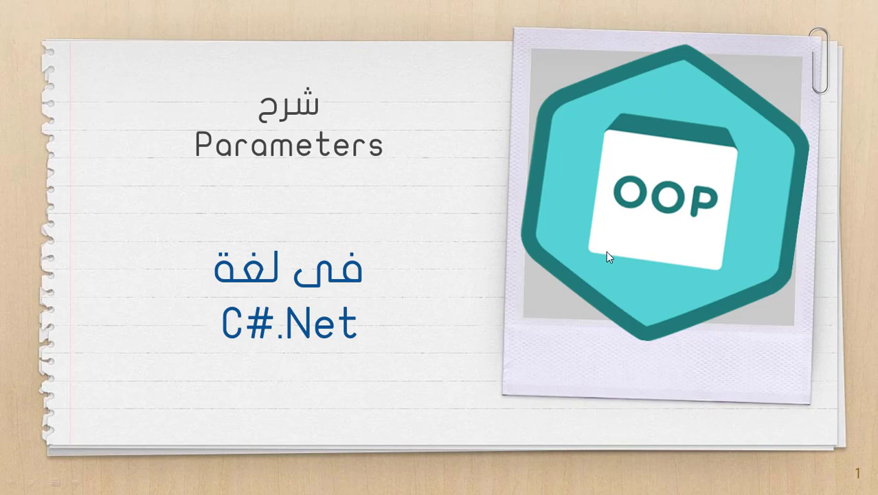
# Advance the PowerPoint slideshow to the 'Example' (مثال) slide.
pyautogui.click(607, 253)
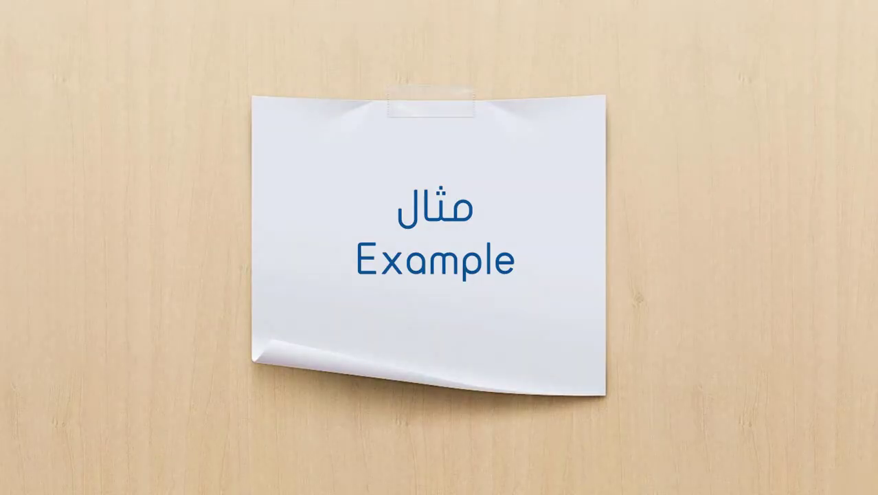
# Handwrite the title 'parameters' and underline it.
pyautogui.moveTo(321, 143)
pyautogui.mouseDown()
pyautogui.moveTo(332, 125)
pyautogui.moveTo(413, 123)
pyautogui.mouseUp()
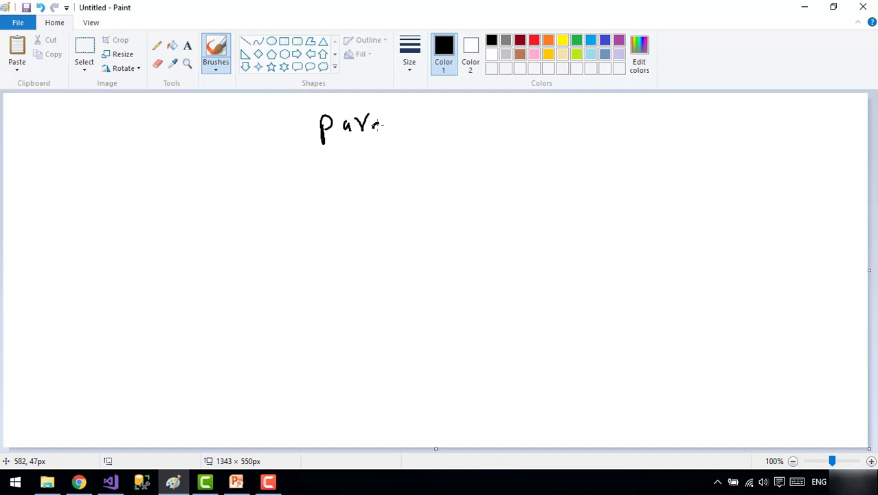
pyautogui.moveTo(413, 125)
pyautogui.mouseDown()
pyautogui.moveTo(445, 125)
pyautogui.moveTo(481, 110)
pyautogui.moveTo(489, 131)
pyautogui.mouseUp()
pyautogui.moveTo(432, 143); pyautogui.dragTo(491, 153)
pyautogui.moveTo(287, 161); pyautogui.dragTo(471, 151)
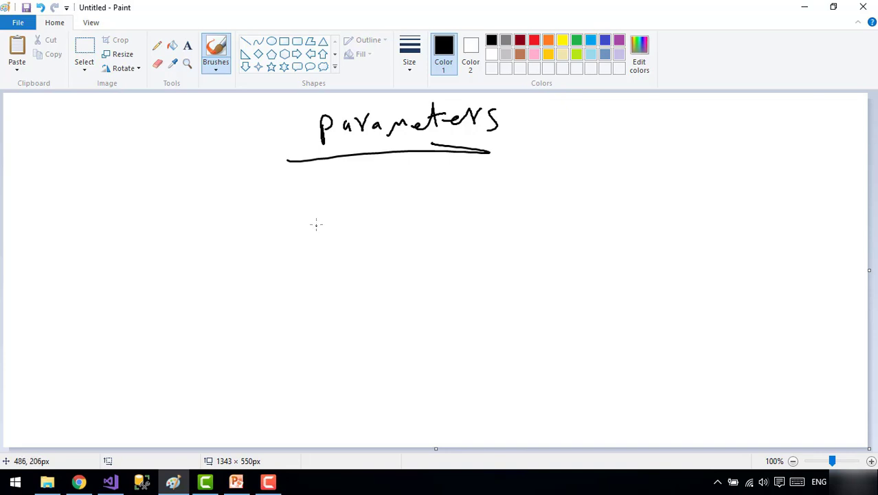
# Handwrite the header start 'public void Sum(' below the title.
pyautogui.moveTo(285, 214)
pyautogui.mouseDown()
pyautogui.moveTo(287, 224)
pyautogui.moveTo(333, 234)
pyautogui.mouseUp()
pyautogui.moveTo(338, 198); pyautogui.dragTo(345, 218)
pyautogui.moveTo(364, 218)
pyautogui.mouseDown()
pyautogui.moveTo(366, 226)
pyautogui.moveTo(400, 217)
pyautogui.moveTo(430, 227)
pyautogui.mouseUp()
pyautogui.click(426, 211)
pyautogui.moveTo(444, 217)
pyautogui.mouseDown()
pyautogui.moveTo(448, 202)
pyautogui.moveTo(485, 234)
pyautogui.moveTo(565, 235)
pyautogui.mouseUp()
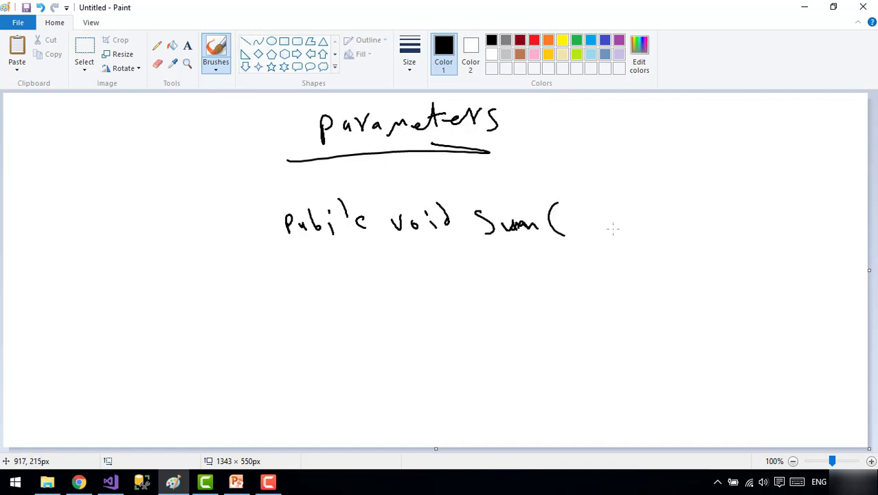
# Add ')', the method braces, and the body line 'int x; int y;'.
pyautogui.moveTo(644, 205)
pyautogui.mouseDown()
pyautogui.moveTo(647, 228)
pyautogui.moveTo(673, 256)
pyautogui.mouseUp()
pyautogui.moveTo(342, 405); pyautogui.dragTo(341, 431)
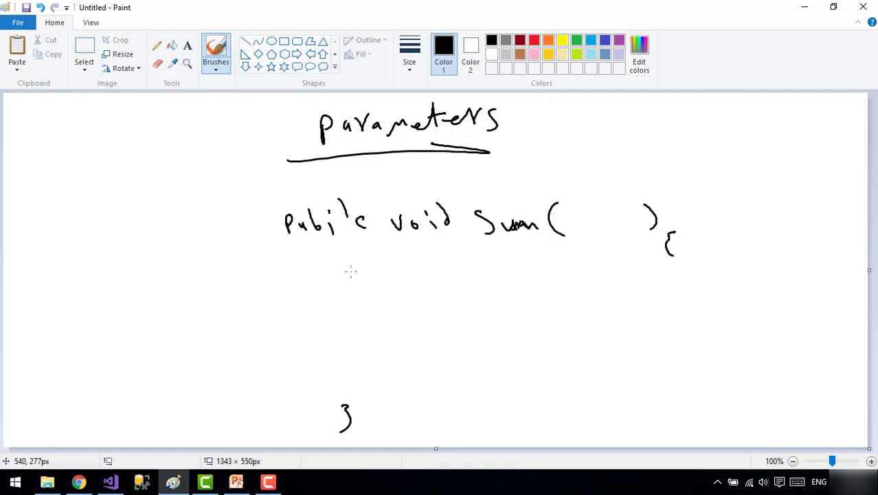
pyautogui.moveTo(351, 270)
pyautogui.mouseDown()
pyautogui.moveTo(352, 287)
pyautogui.moveTo(357, 270)
pyautogui.moveTo(369, 289)
pyautogui.moveTo(382, 283)
pyautogui.mouseUp()
pyautogui.moveTo(386, 274)
pyautogui.mouseDown()
pyautogui.moveTo(430, 292)
pyautogui.moveTo(417, 292)
pyautogui.moveTo(447, 277)
pyautogui.moveTo(444, 292)
pyautogui.moveTo(510, 281)
pyautogui.moveTo(511, 292)
pyautogui.moveTo(490, 291)
pyautogui.mouseUp()
pyautogui.moveTo(485, 276); pyautogui.dragTo(530, 286)
pyautogui.click(530, 272)
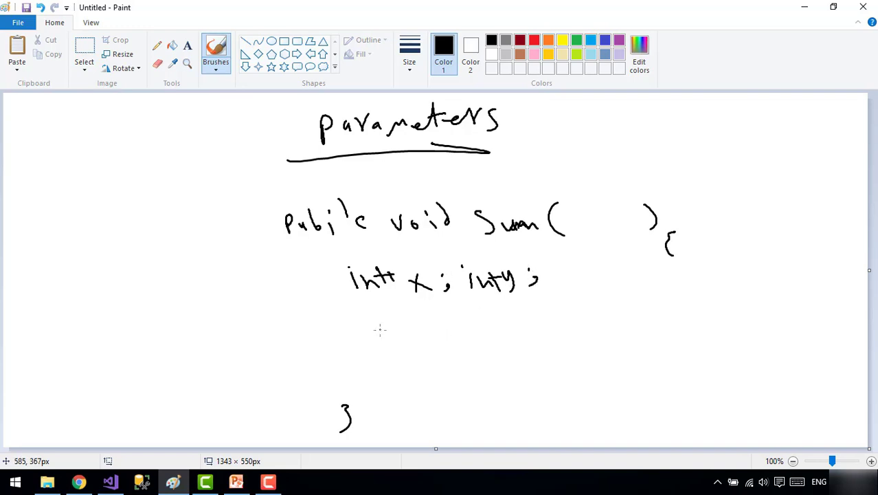
# Handwrite 'int z = x + y;' below the declarations.
pyautogui.moveTo(379, 323); pyautogui.dragTo(378, 344)
pyautogui.moveTo(388, 341)
pyautogui.mouseDown()
pyautogui.moveTo(400, 333)
pyautogui.moveTo(435, 344)
pyautogui.moveTo(409, 344)
pyautogui.mouseUp()
pyautogui.moveTo(404, 331)
pyautogui.mouseDown()
pyautogui.moveTo(457, 331)
pyautogui.moveTo(458, 339)
pyautogui.mouseUp()
pyautogui.moveTo(477, 322)
pyautogui.mouseDown()
pyautogui.moveTo(481, 339)
pyautogui.moveTo(488, 332)
pyautogui.mouseUp()
pyautogui.moveTo(502, 330); pyautogui.dragTo(543, 336)
pyautogui.moveTo(550, 322)
pyautogui.mouseDown()
pyautogui.moveTo(541, 341)
pyautogui.moveTo(560, 339)
pyautogui.mouseUp()
pyautogui.click(563, 324)
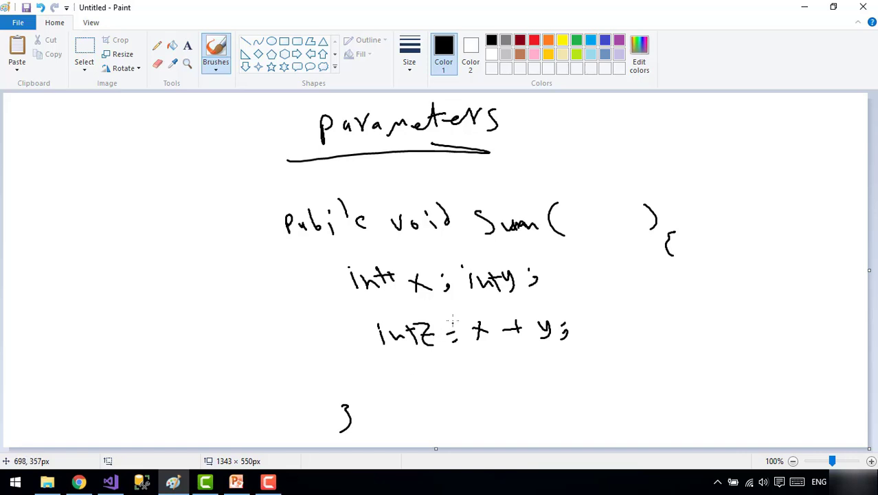
# Underline 'int x; int y;', write 'x = 3; y = 2;' above, and begin 'sum(' at left.
pyautogui.moveTo(345, 309); pyautogui.dragTo(558, 304)
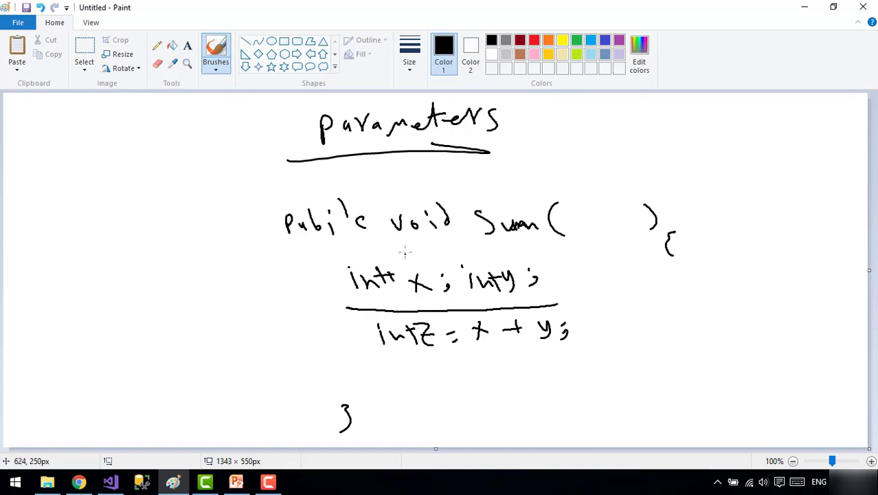
pyautogui.moveTo(406, 249)
pyautogui.mouseDown()
pyautogui.moveTo(402, 268)
pyautogui.moveTo(414, 268)
pyautogui.mouseUp()
pyautogui.moveTo(413, 253)
pyautogui.mouseDown()
pyautogui.moveTo(400, 267)
pyautogui.moveTo(444, 254)
pyautogui.moveTo(440, 263)
pyautogui.moveTo(477, 264)
pyautogui.moveTo(499, 250)
pyautogui.mouseUp()
pyautogui.moveTo(492, 255); pyautogui.dragTo(515, 259)
pyautogui.moveTo(456, 250); pyautogui.dragTo(457, 252)
pyautogui.moveTo(457, 256); pyautogui.dragTo(453, 261)
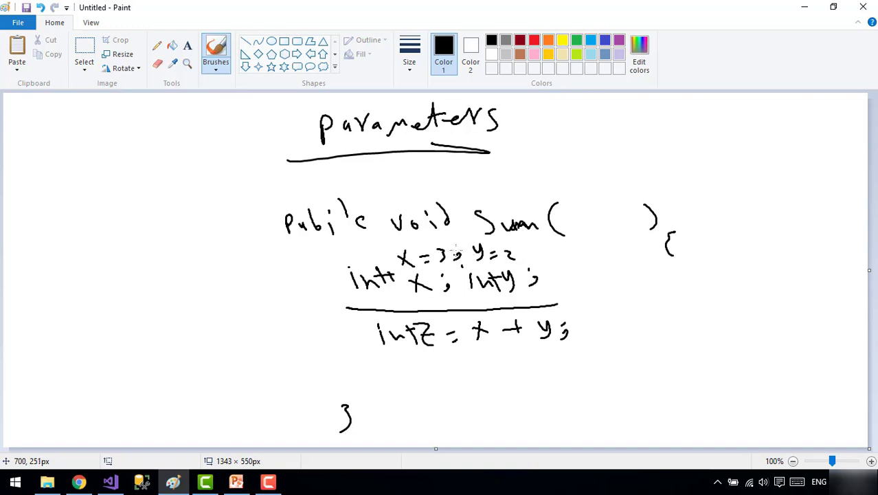
pyautogui.moveTo(525, 252); pyautogui.dragTo(526, 253)
pyautogui.moveTo(526, 257); pyautogui.dragTo(523, 262)
pyautogui.moveTo(65, 297)
pyautogui.mouseDown()
pyautogui.moveTo(53, 302)
pyautogui.moveTo(59, 315)
pyautogui.moveTo(100, 294)
pyautogui.moveTo(129, 313)
pyautogui.mouseUp()
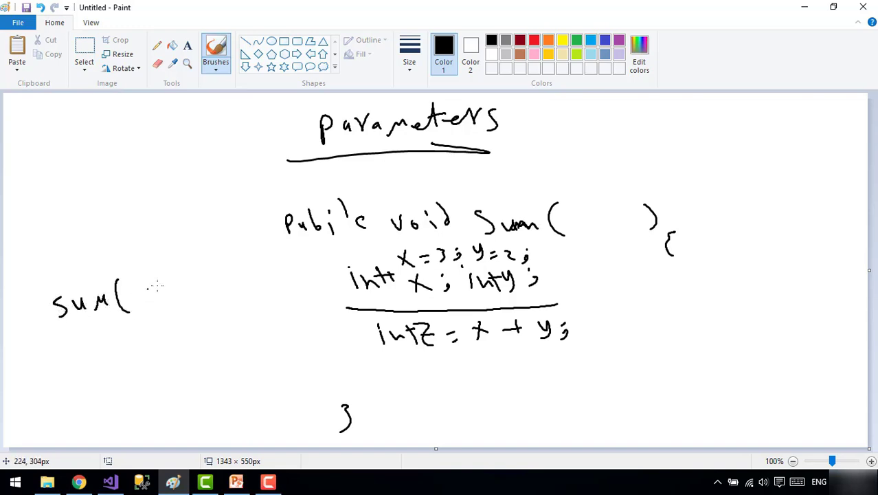
# Complete the underlined call 'sum(5, 2)' and write 'int x' inside the header's parentheses.
pyautogui.moveTo(186, 270); pyautogui.dragTo(198, 311)
pyautogui.moveTo(60, 342); pyautogui.dragTo(219, 300)
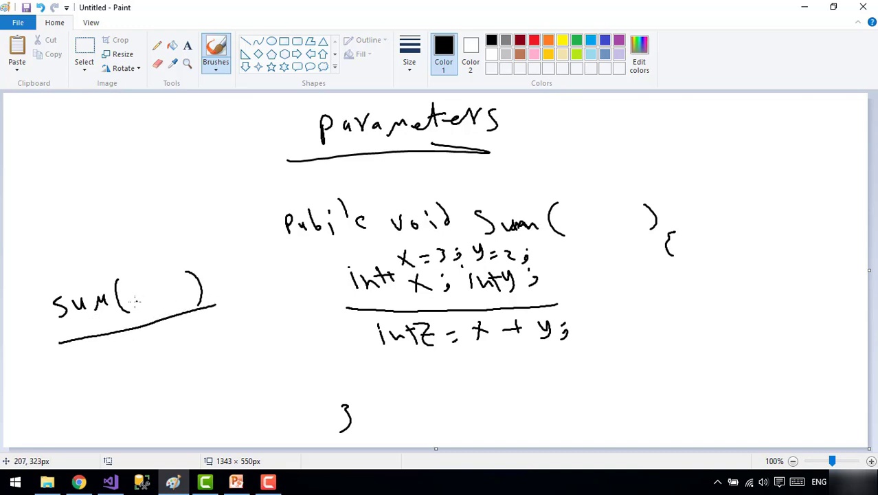
pyautogui.moveTo(138, 288)
pyautogui.mouseDown()
pyautogui.moveTo(147, 308)
pyautogui.moveTo(183, 291)
pyautogui.moveTo(194, 300)
pyautogui.moveTo(155, 267)
pyautogui.moveTo(164, 256)
pyautogui.moveTo(147, 250)
pyautogui.mouseUp()
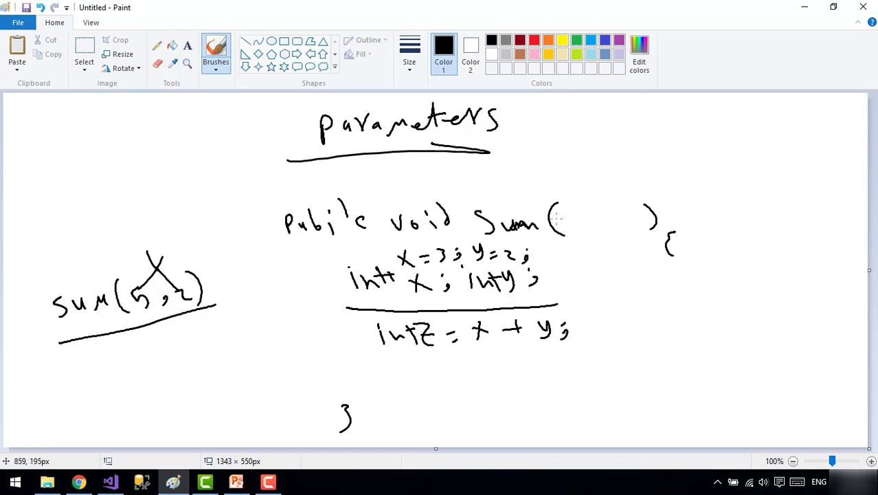
pyautogui.moveTo(556, 217)
pyautogui.mouseDown()
pyautogui.moveTo(558, 228)
pyautogui.moveTo(581, 231)
pyautogui.moveTo(591, 215)
pyautogui.moveTo(599, 233)
pyautogui.mouseUp()
pyautogui.moveTo(599, 219)
pyautogui.mouseDown()
pyautogui.moveTo(588, 234)
pyautogui.moveTo(603, 233)
pyautogui.mouseUp()
# Finish the header as 'Sum(int x, int y)' and scribble out the old x and y lines.
pyautogui.moveTo(610, 218)
pyautogui.mouseDown()
pyautogui.moveTo(611, 230)
pyautogui.moveTo(622, 218)
pyautogui.moveTo(629, 225)
pyautogui.mouseUp()
pyautogui.click(609, 213)
pyautogui.moveTo(621, 220)
pyautogui.mouseDown()
pyautogui.moveTo(641, 218)
pyautogui.moveTo(637, 226)
pyautogui.mouseUp()
pyautogui.moveTo(644, 215); pyautogui.dragTo(636, 232)
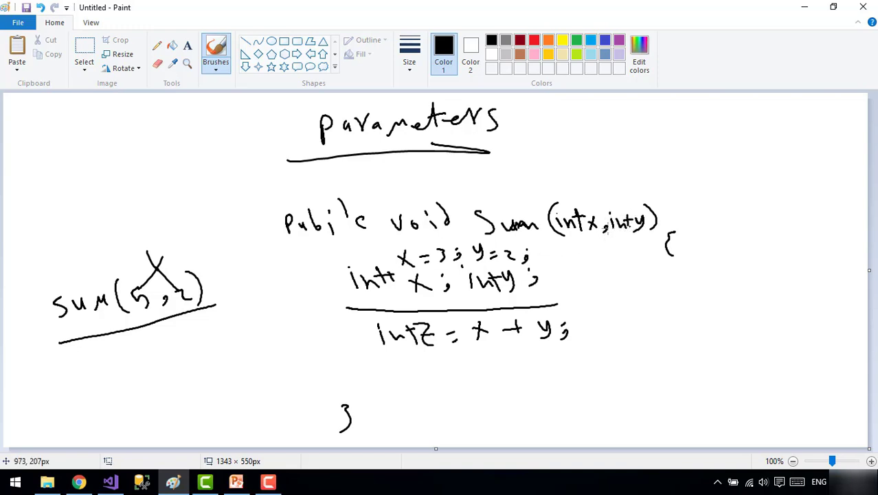
pyautogui.moveTo(529, 253)
pyautogui.mouseDown()
pyautogui.moveTo(474, 278)
pyautogui.moveTo(412, 271)
pyautogui.moveTo(367, 299)
pyautogui.moveTo(505, 294)
pyautogui.moveTo(437, 302)
pyautogui.moveTo(531, 345)
pyautogui.mouseUp()
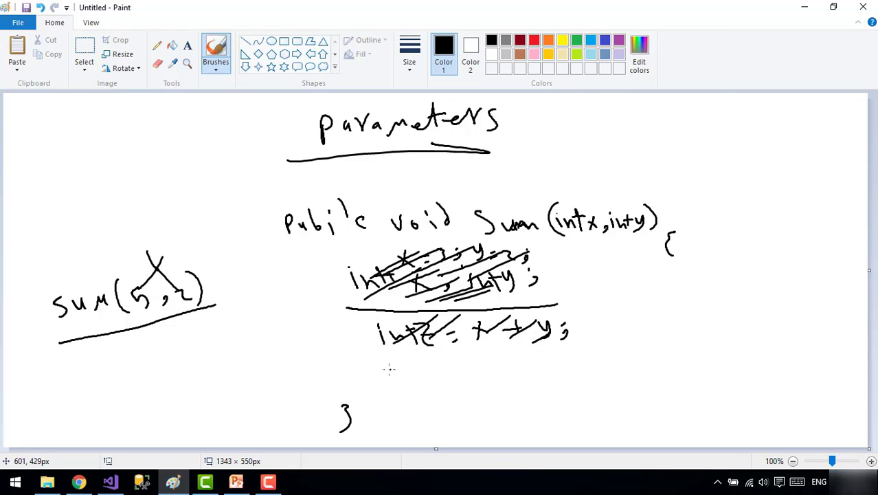
# Handwrite 'z = x + y;' below the method body.
pyautogui.moveTo(390, 362); pyautogui.dragTo(377, 385)
pyautogui.moveTo(316, 366)
pyautogui.mouseDown()
pyautogui.moveTo(335, 383)
pyautogui.moveTo(356, 368)
pyautogui.mouseUp()
pyautogui.moveTo(341, 378); pyautogui.dragTo(450, 374)
pyautogui.moveTo(460, 362)
pyautogui.mouseDown()
pyautogui.moveTo(450, 386)
pyautogui.moveTo(471, 386)
pyautogui.moveTo(475, 369)
pyautogui.mouseUp()
# Draw a vertical divider right of the method and write 'Sum(' beside it.
pyautogui.moveTo(687, 175); pyautogui.dragTo(707, 386)
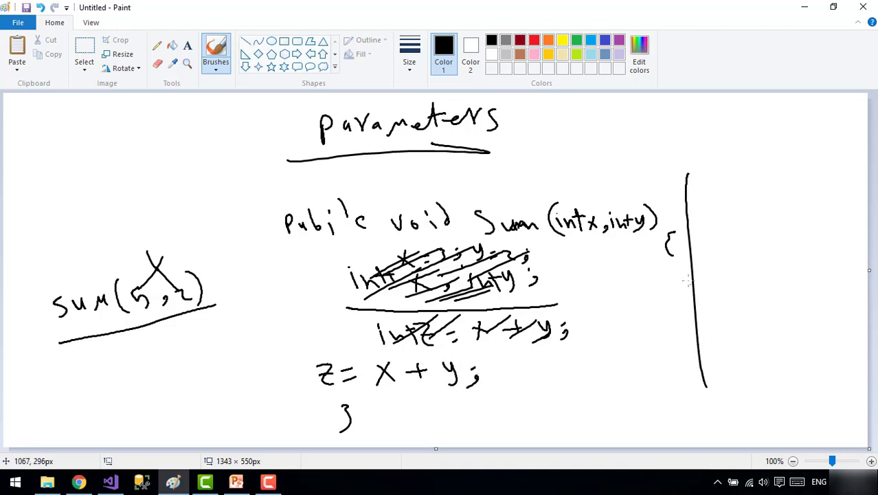
pyautogui.moveTo(718, 244)
pyautogui.mouseDown()
pyautogui.moveTo(707, 260)
pyautogui.moveTo(758, 265)
pyautogui.mouseUp()
pyautogui.moveTo(784, 215); pyautogui.dragTo(801, 285)
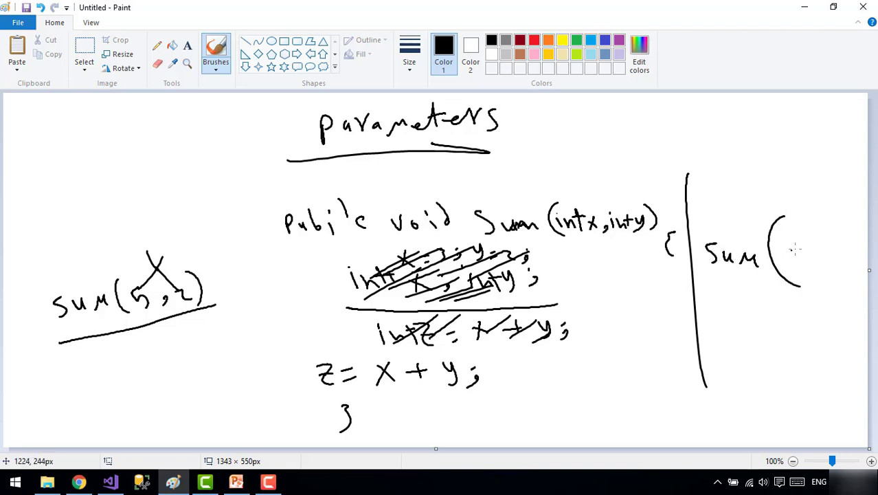
# Complete the second call as 'Sum(3, 4);' and draw a curve linking it to the method code.
pyautogui.moveTo(840, 219); pyautogui.dragTo(839, 279)
pyautogui.moveTo(788, 251)
pyautogui.mouseDown()
pyautogui.moveTo(789, 268)
pyautogui.moveTo(811, 275)
pyautogui.mouseUp()
pyautogui.moveTo(834, 240); pyautogui.dragTo(835, 262)
pyautogui.moveTo(822, 242); pyautogui.dragTo(837, 255)
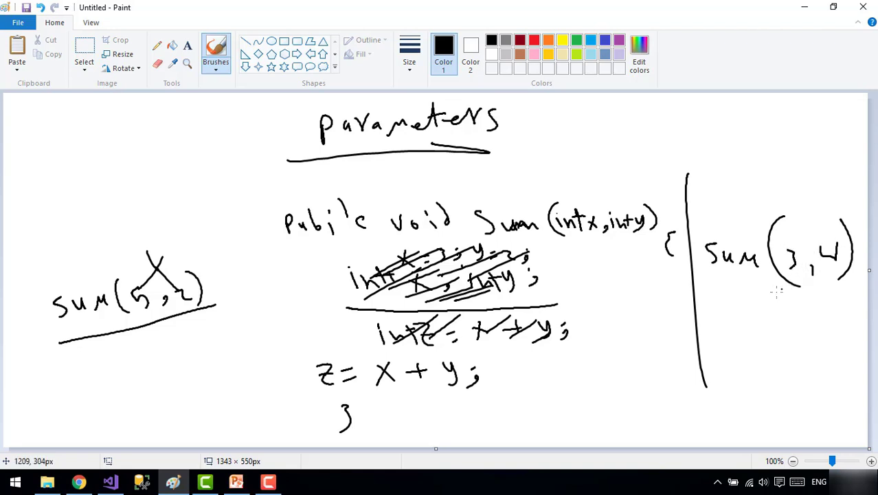
pyautogui.click(861, 259)
pyautogui.moveTo(861, 265); pyautogui.dragTo(859, 272)
pyautogui.moveTo(546, 246); pyautogui.dragTo(608, 380)
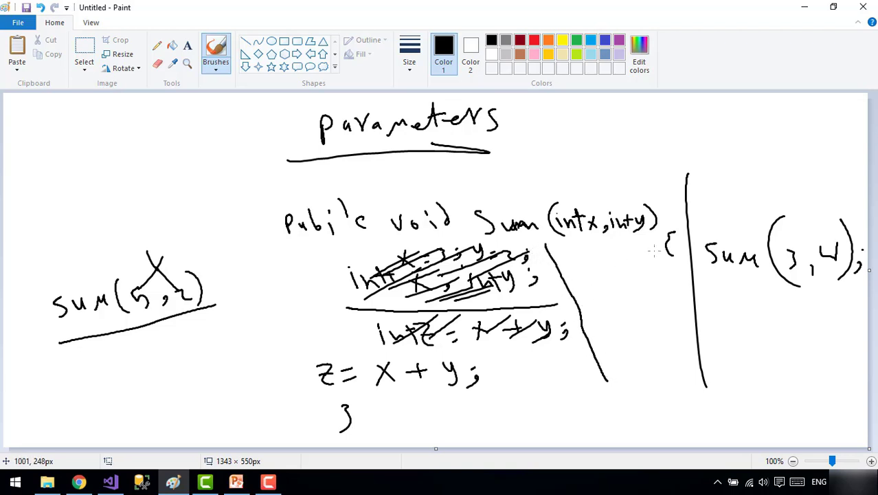